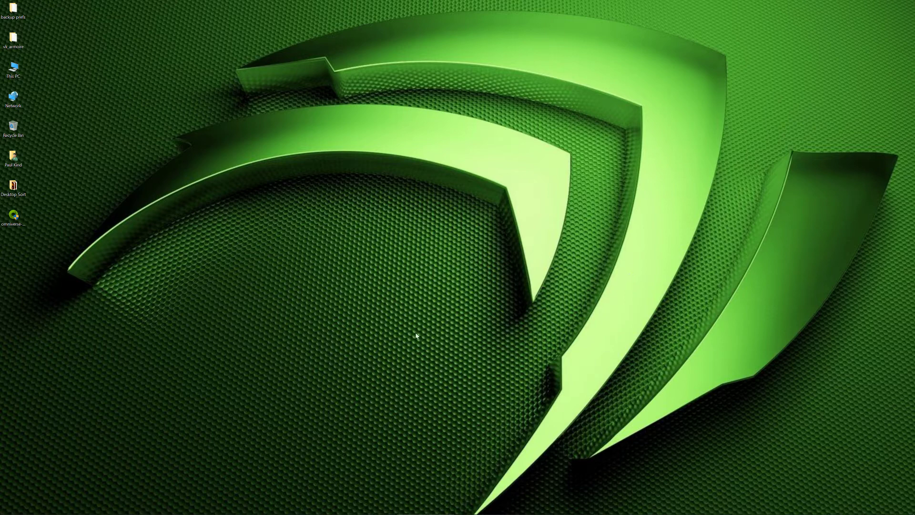
Step: Launch the Omniverse Workstation installer, keep Install Omniverse enabled, and open the Advanced Install options
left_click(13, 222)
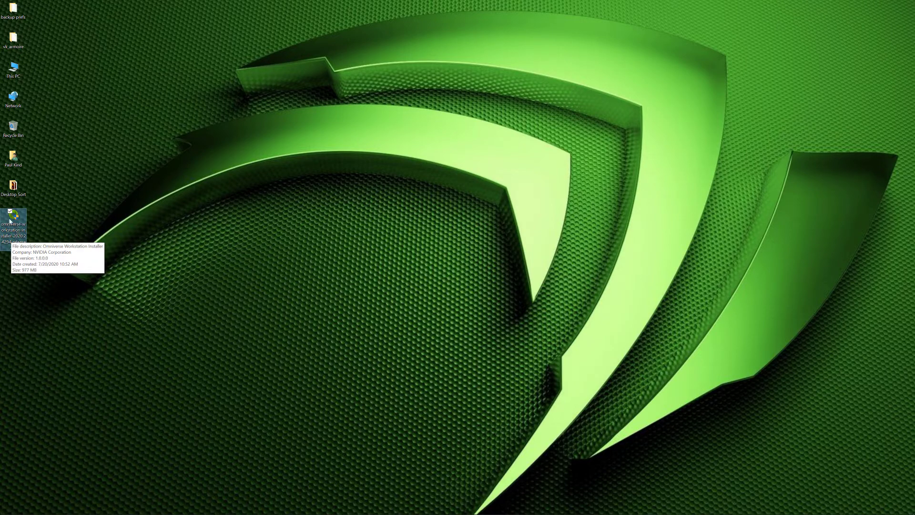
double_click(14, 218)
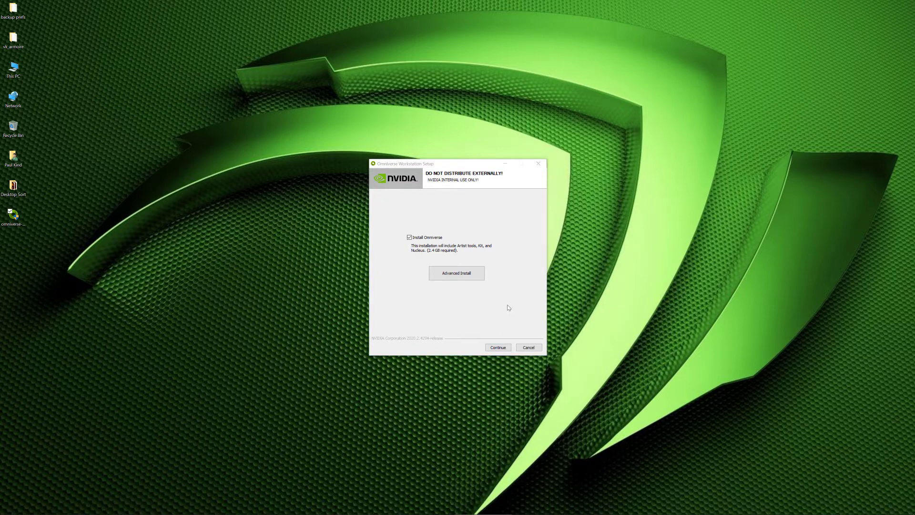
left_click(409, 237)
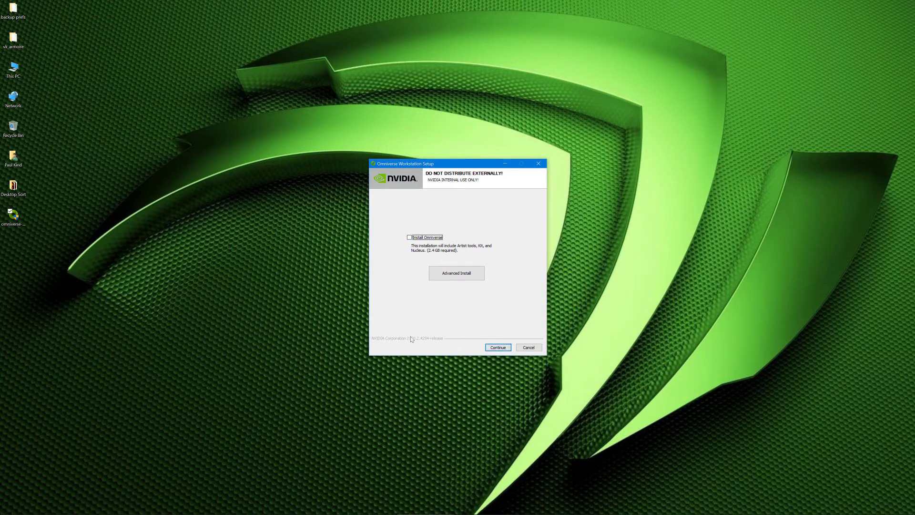
left_click(409, 237)
left_click(445, 277)
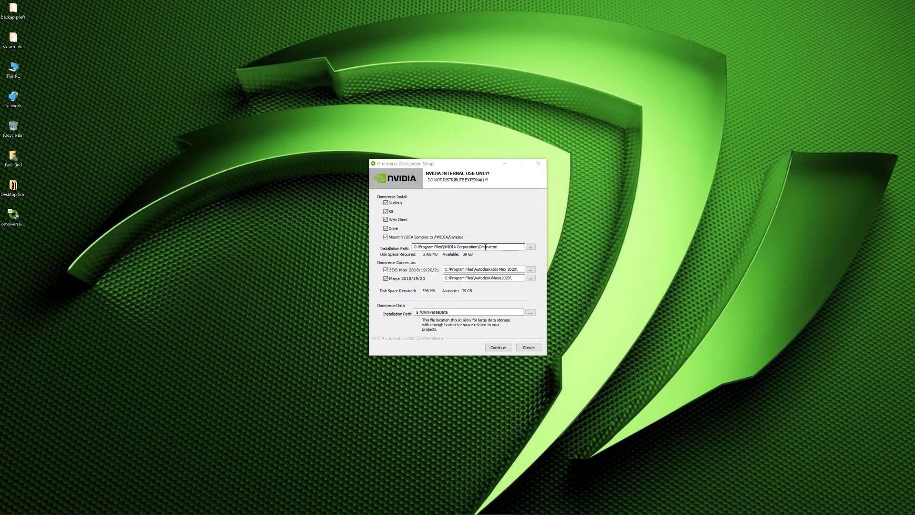
left_click_drag(515, 247, 403, 248)
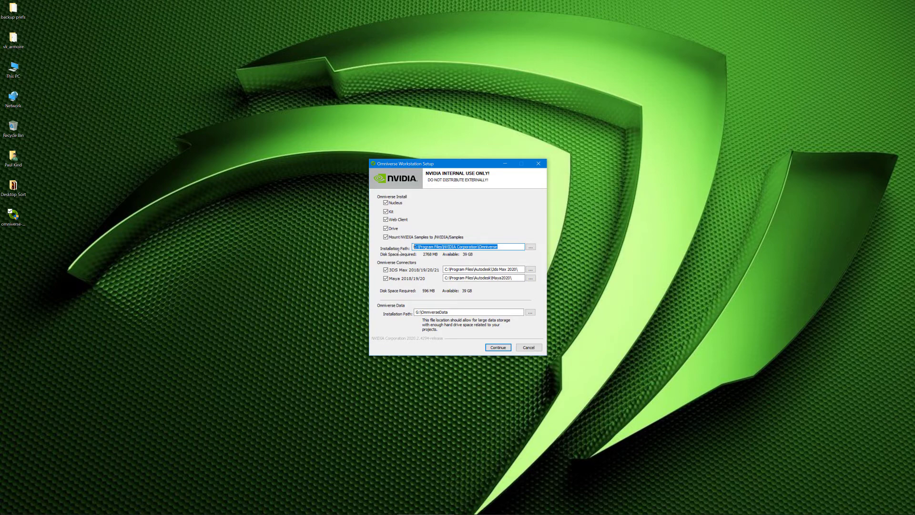
left_click(531, 248)
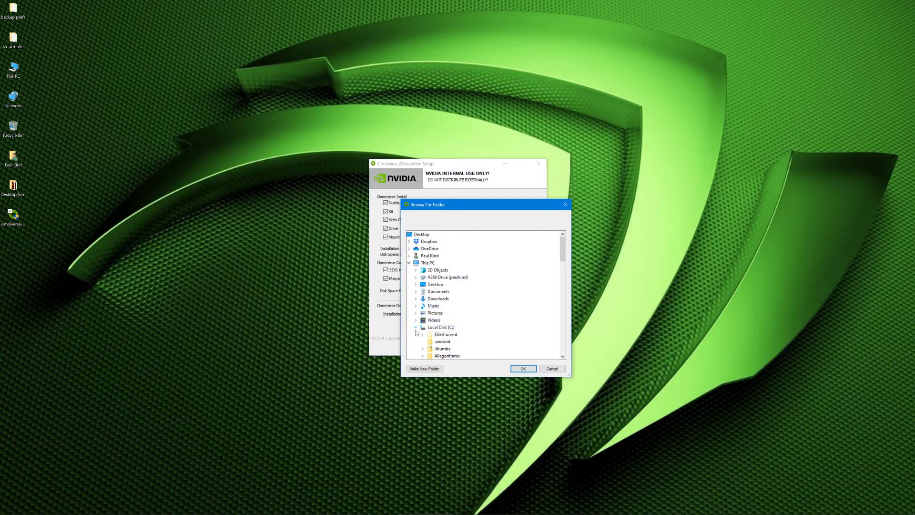
left_click(415, 327)
left_click(456, 341)
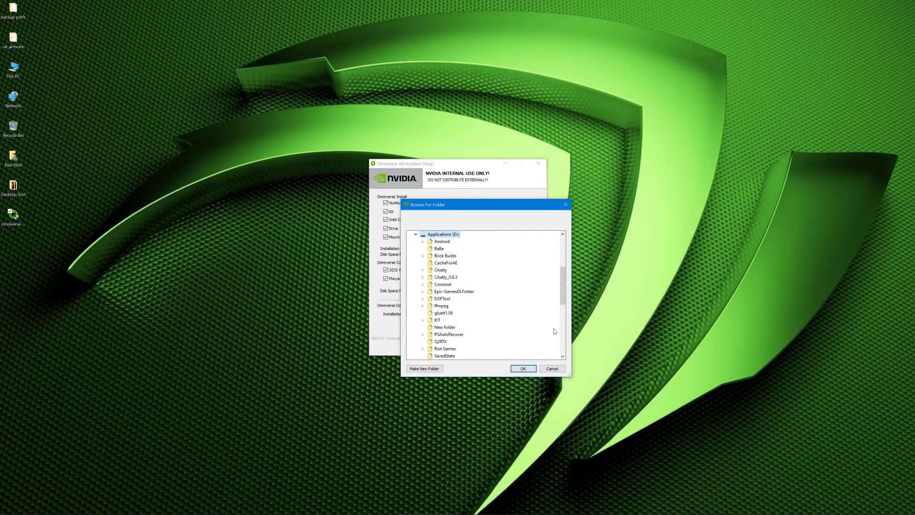
key("Escape")
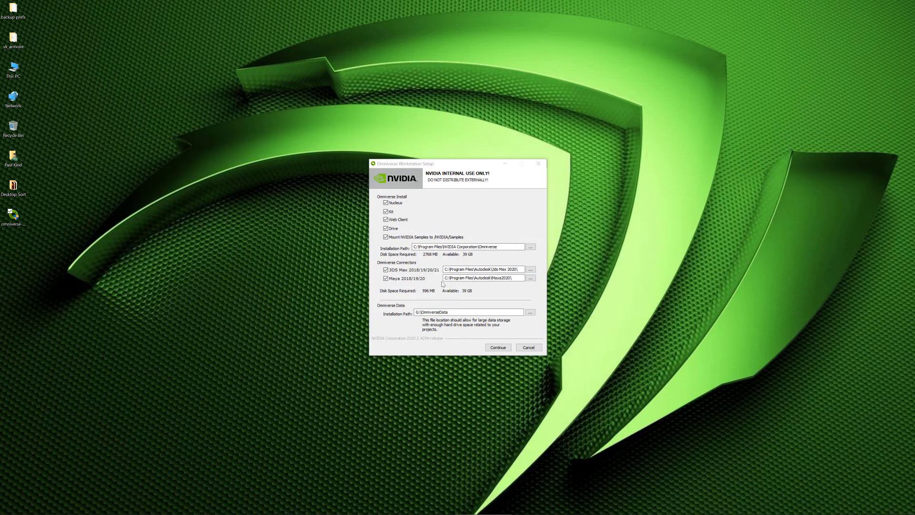
left_click(531, 269)
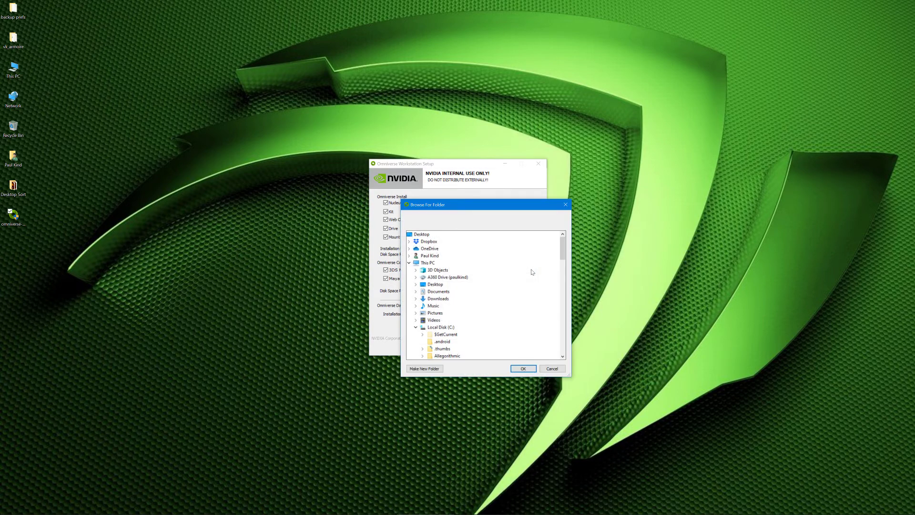
left_click_drag(563, 246, 564, 270)
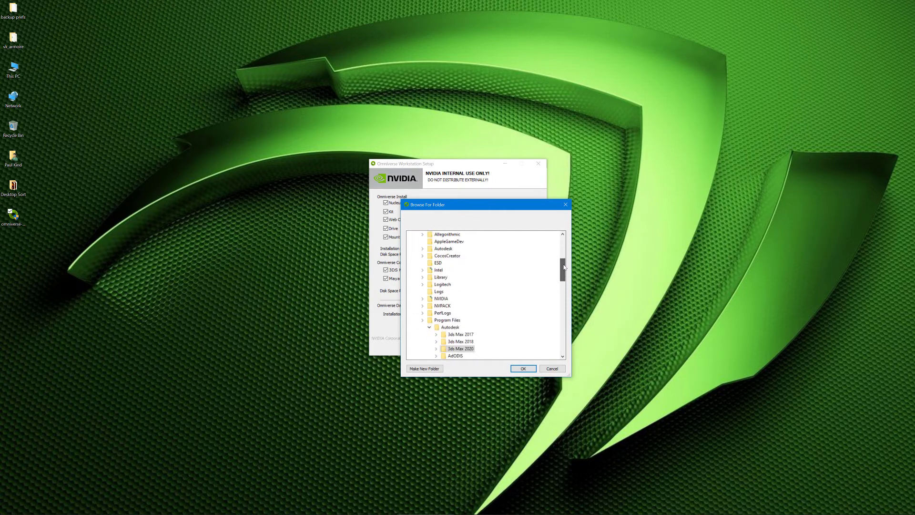
double_click(481, 256)
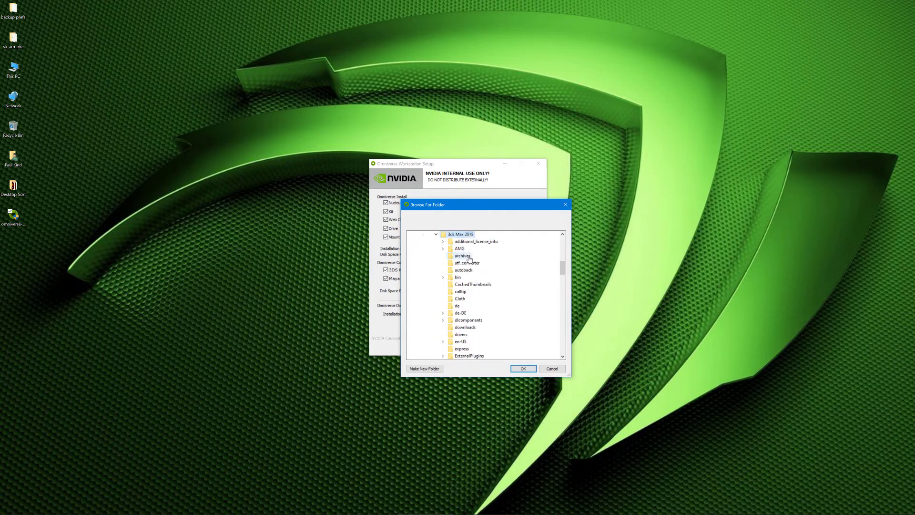
left_click(554, 368)
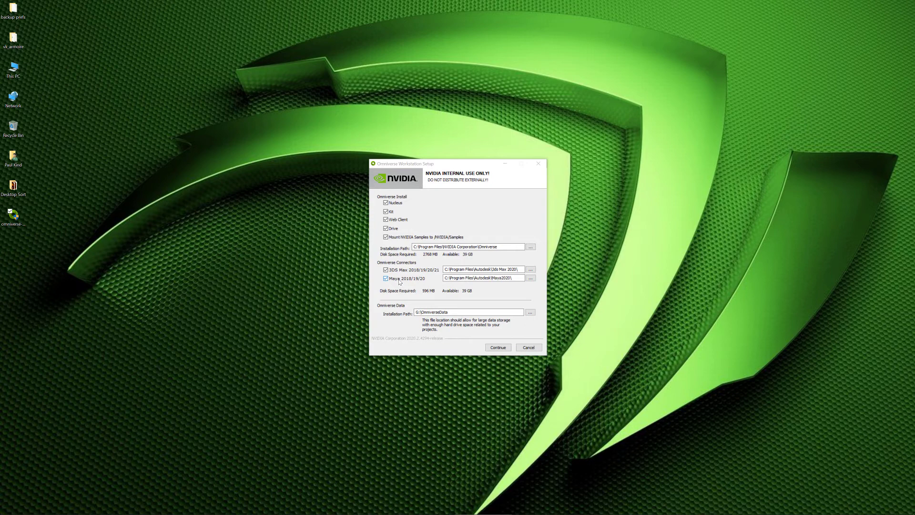
left_click(385, 270)
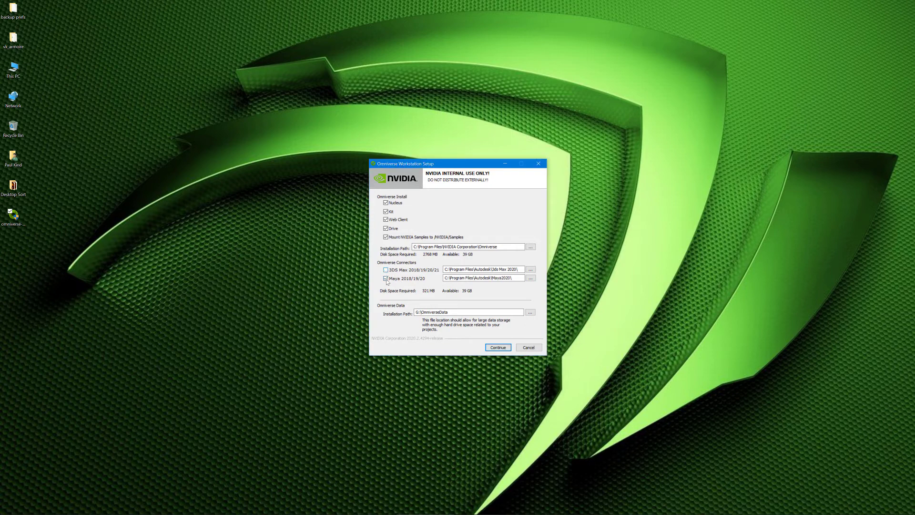
left_click(386, 280)
left_click(385, 270)
left_click(386, 280)
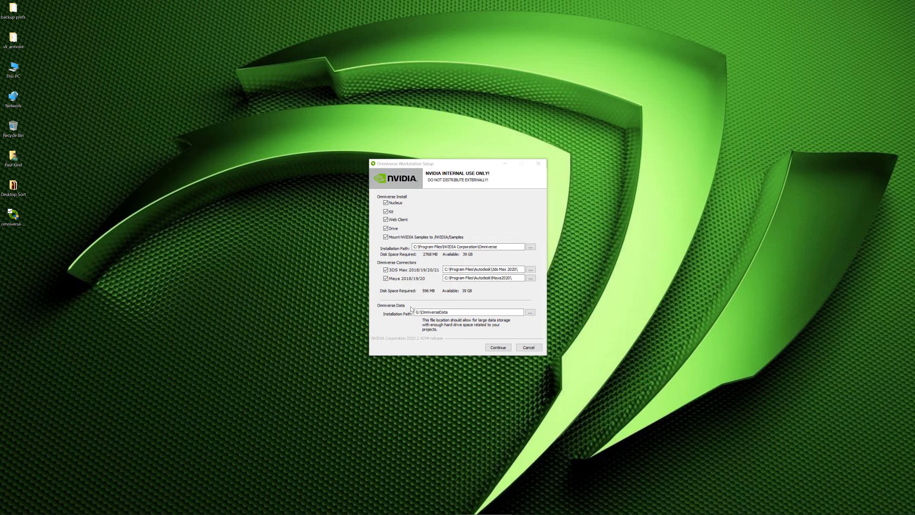
left_click(529, 312)
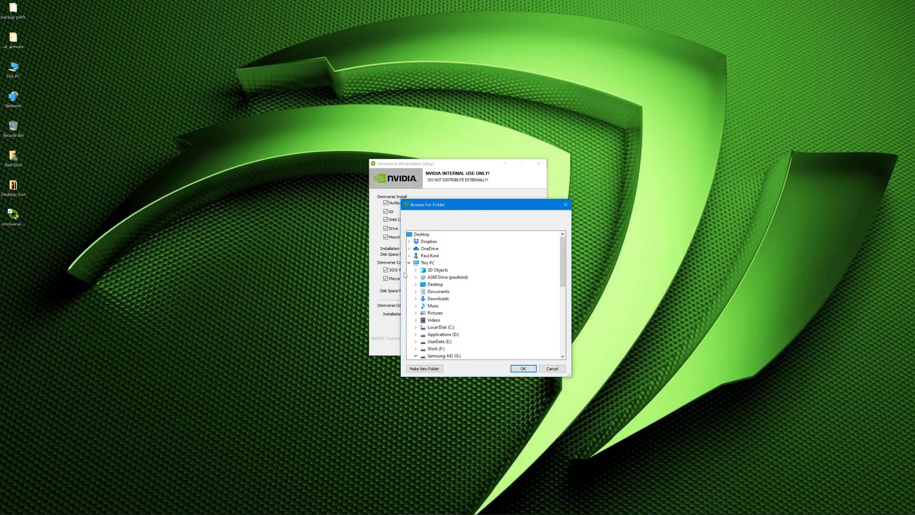
left_click(409, 263)
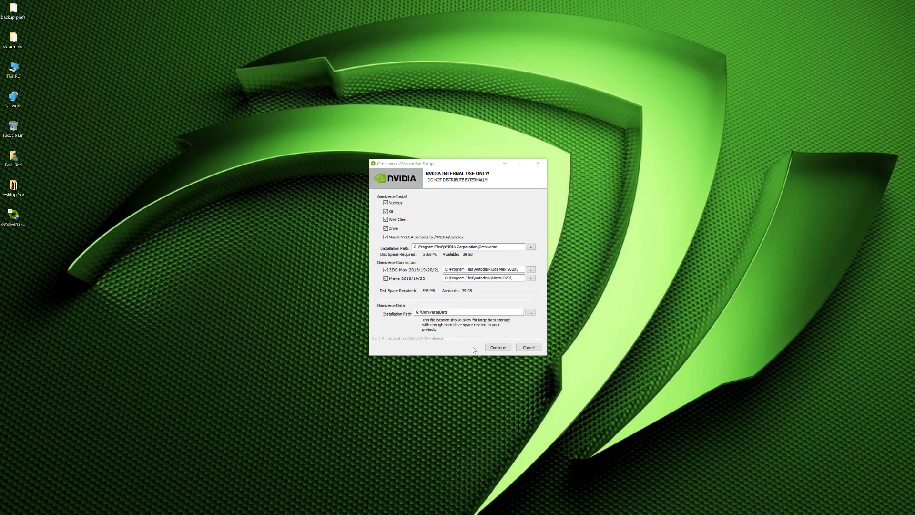
Step: Install the selected Omniverse components and connectors, and finish setup with the user guide and localhost account creation options enabled
left_click(498, 347)
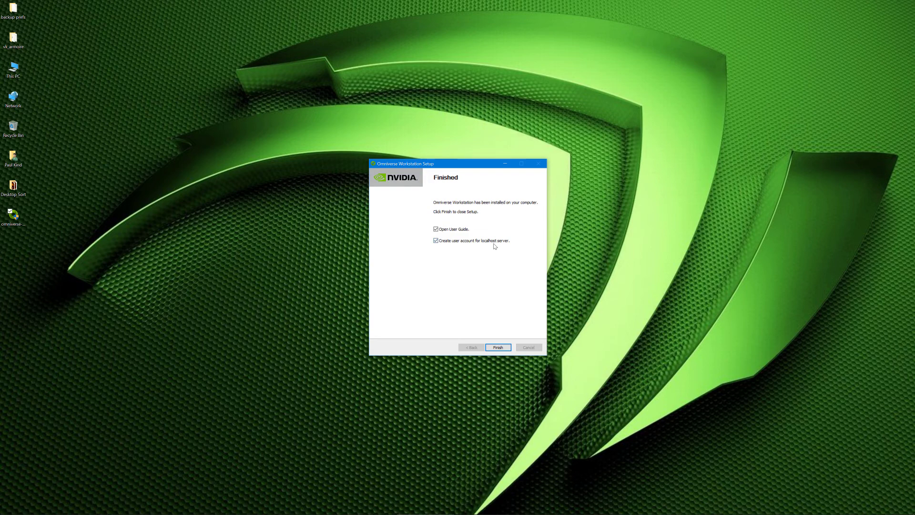
left_click(503, 348)
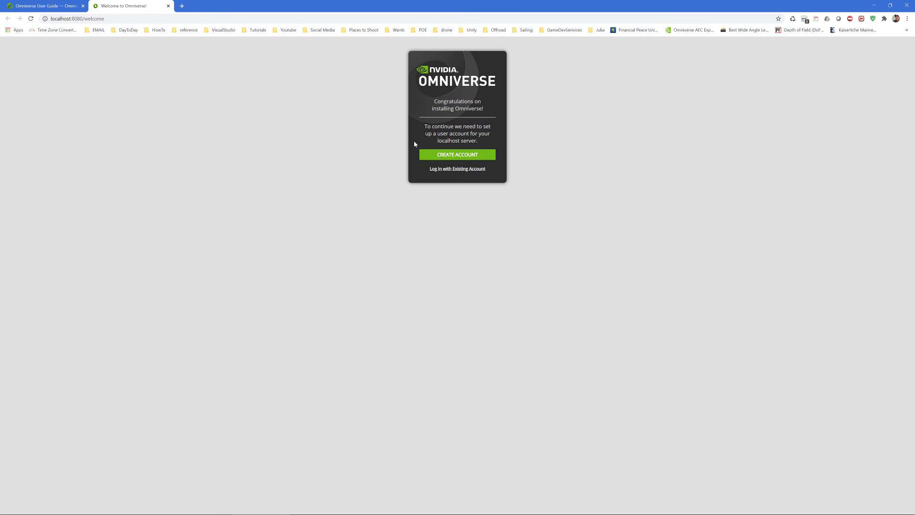
Step: Create a user account for the localhost server, filling in the username, password and its confirmation, first and last name, and email
left_click(455, 157)
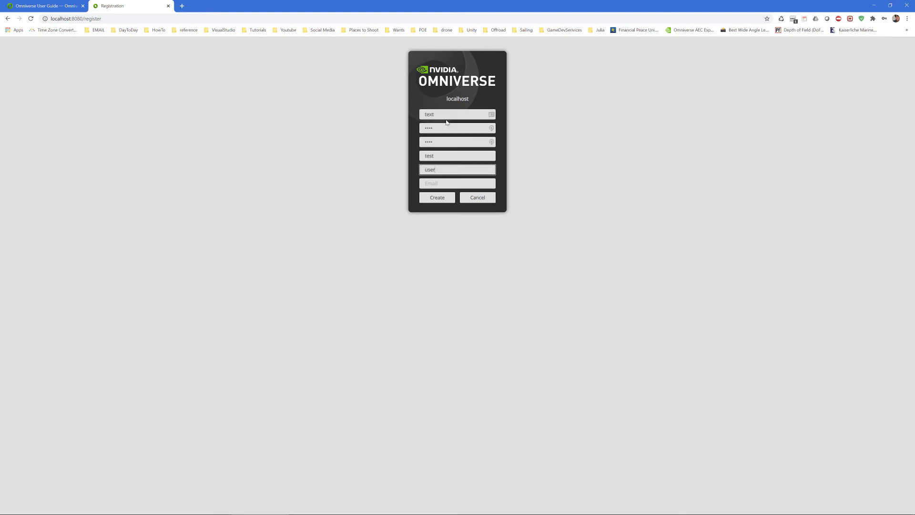
type("test@gmail.com")
left_click(435, 199)
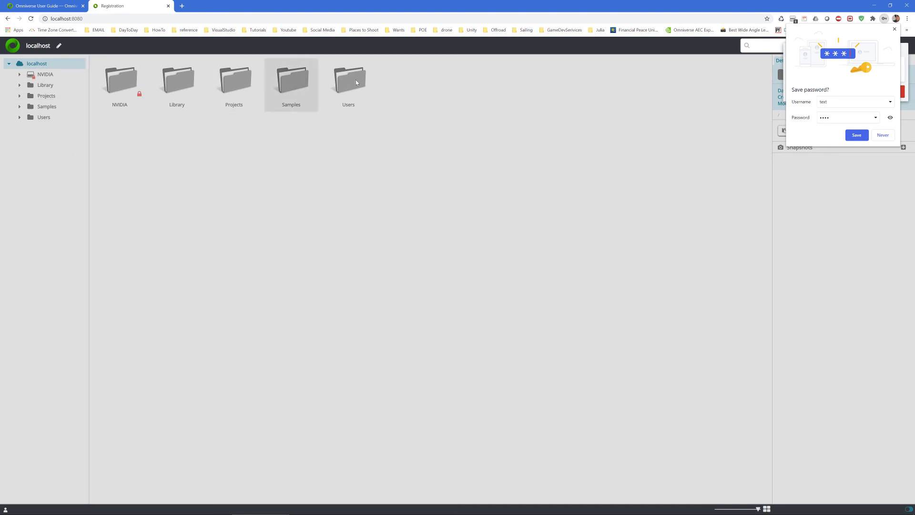
Step: Go to the Install Omniverse page of the user guide and locate the Post Installation Walkthrough video
left_click(114, 6)
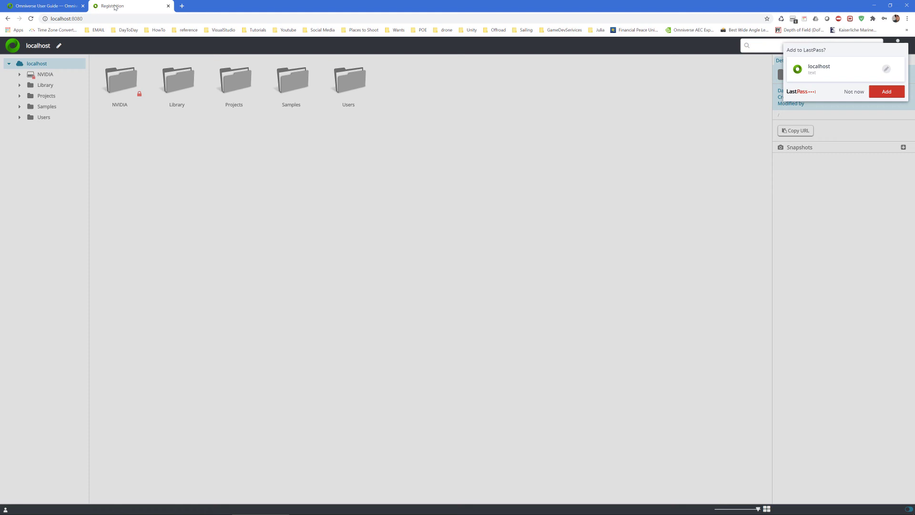
left_click(37, 7)
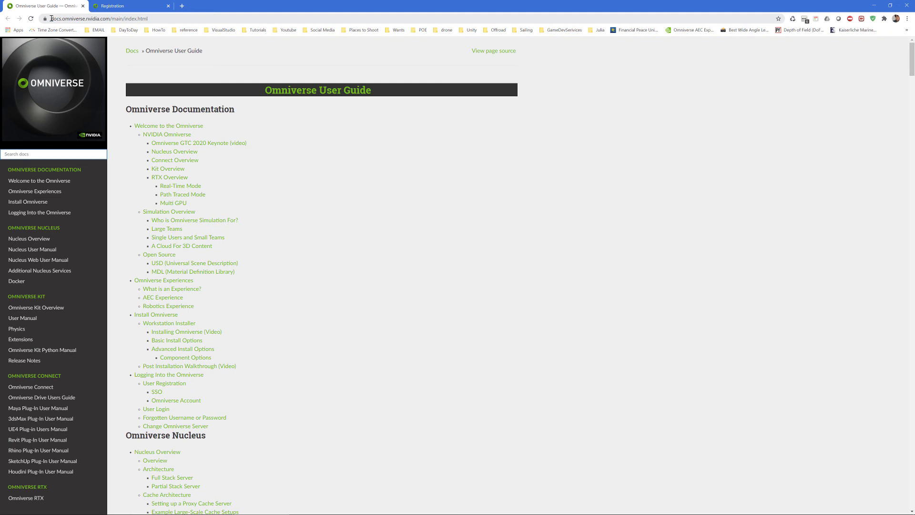
left_click(21, 202)
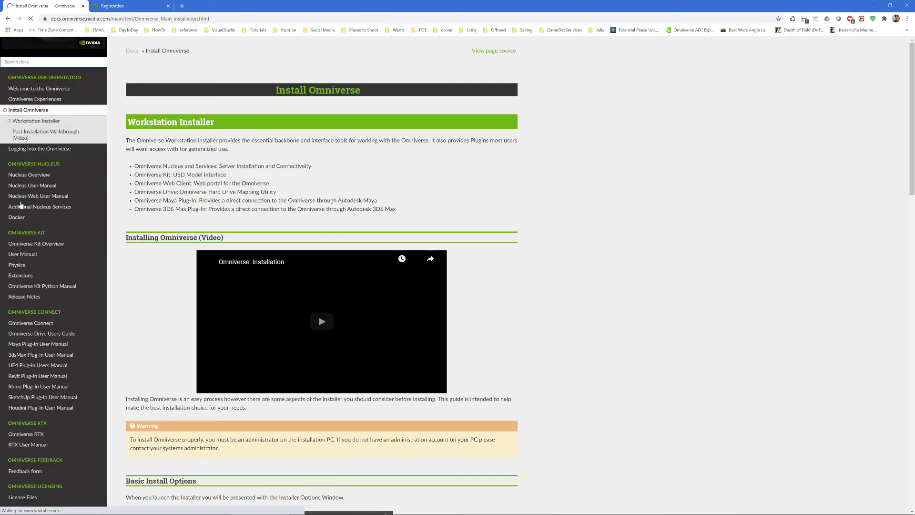
scroll(194, 205, "down", 18)
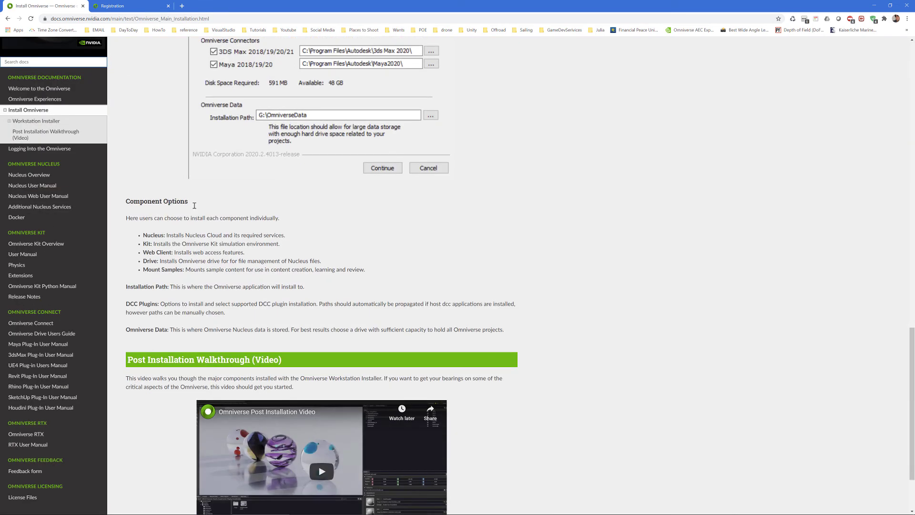
scroll(195, 205, "down", 2)
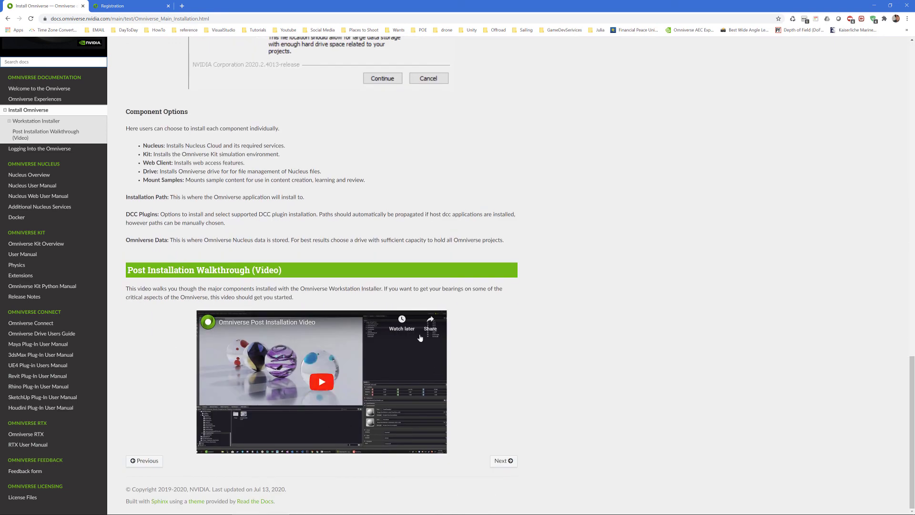